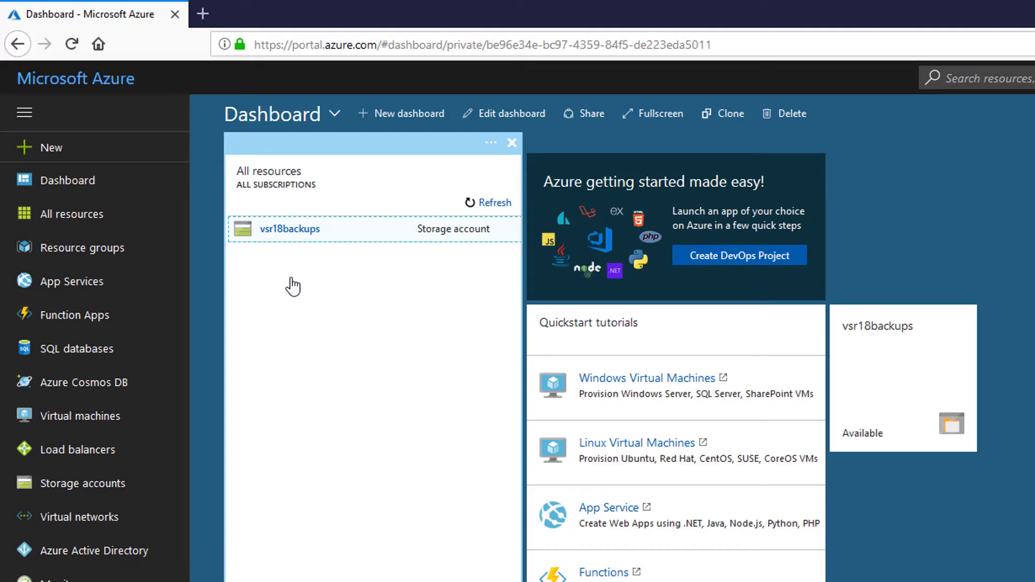
# - Open the vsr18backups storage account from the Dashboard and list its containers
pyautogui.click(298, 228)
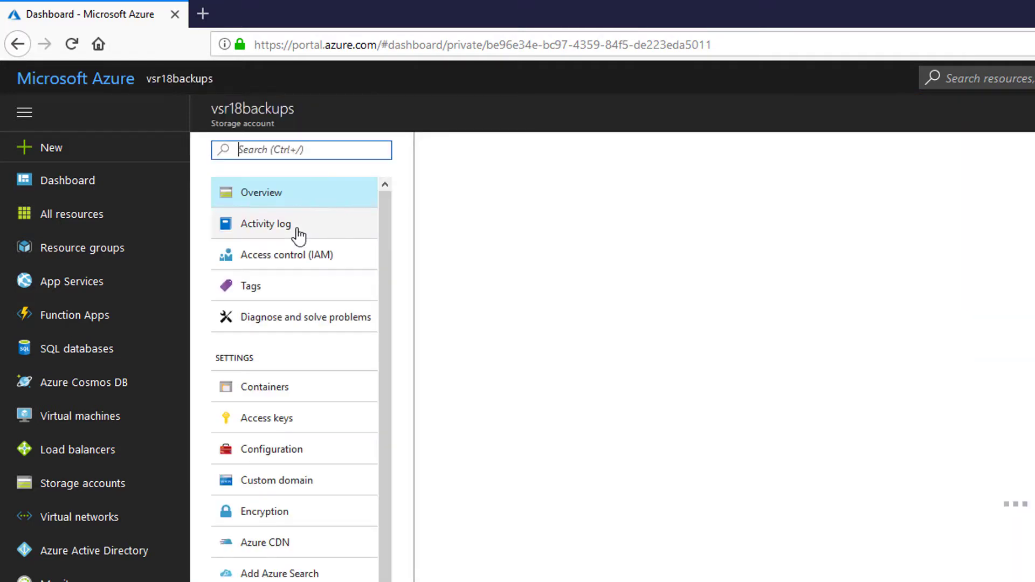
pyautogui.click(286, 397)
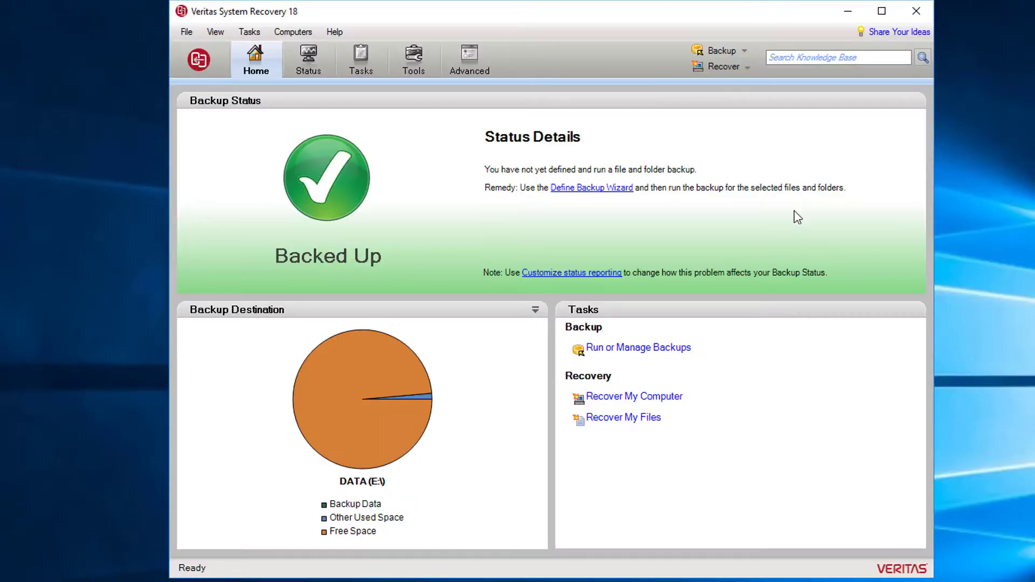
# - Define a new backup job for the DATA (E:\) drive as an independent recovery point
pyautogui.click(653, 351)
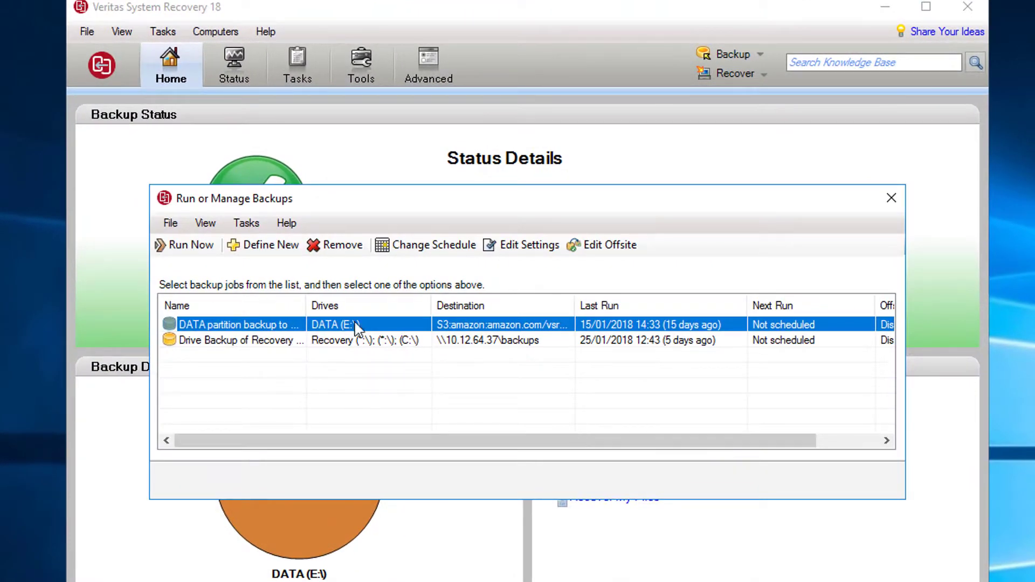
pyautogui.click(266, 250)
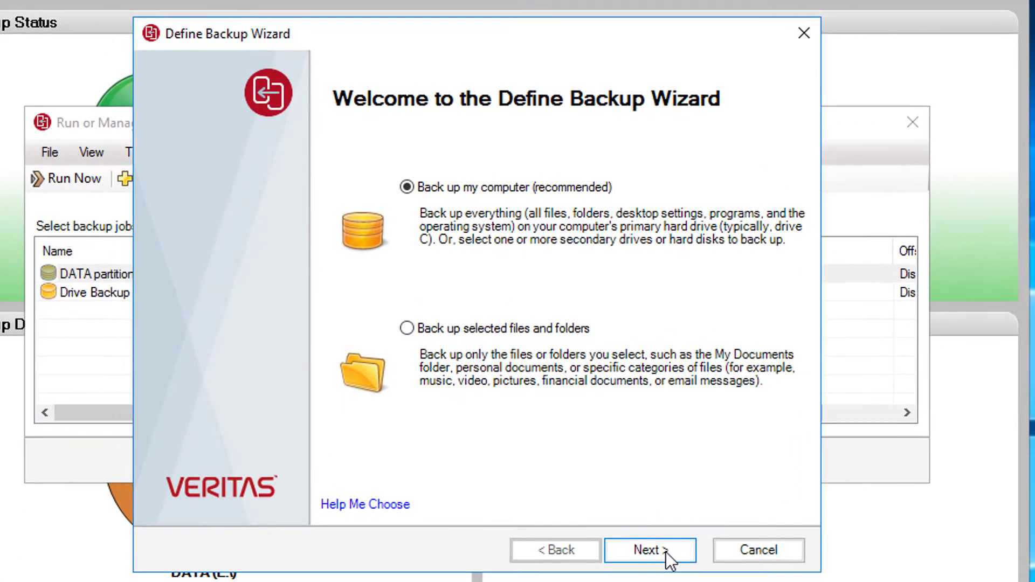
pyautogui.click(665, 552)
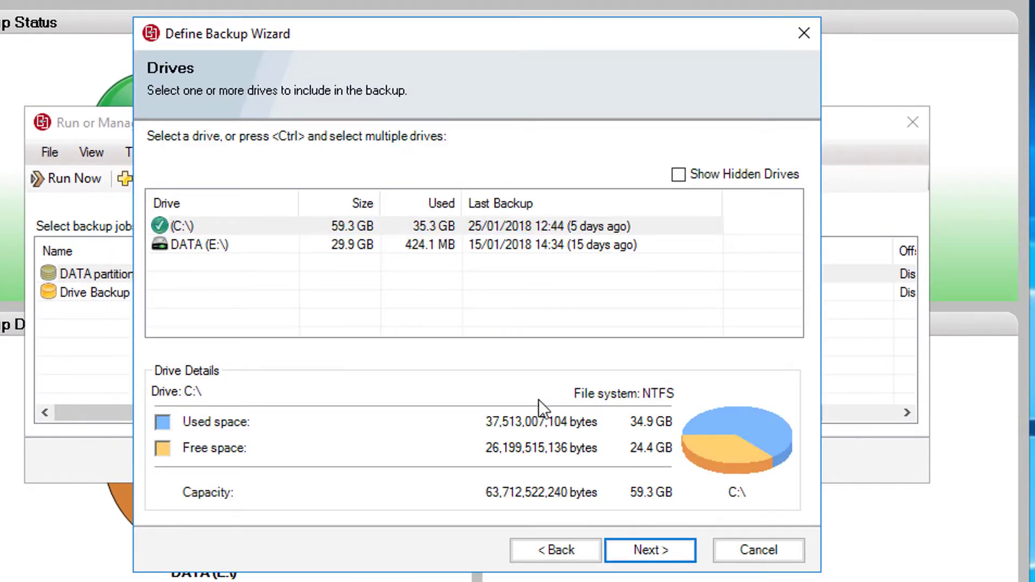
pyautogui.click(287, 245)
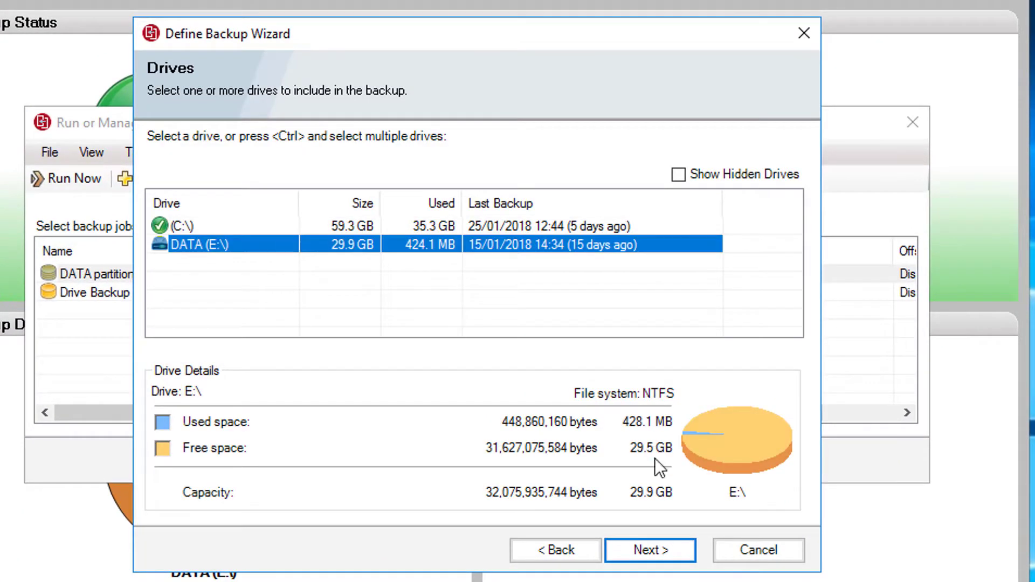
pyautogui.click(668, 549)
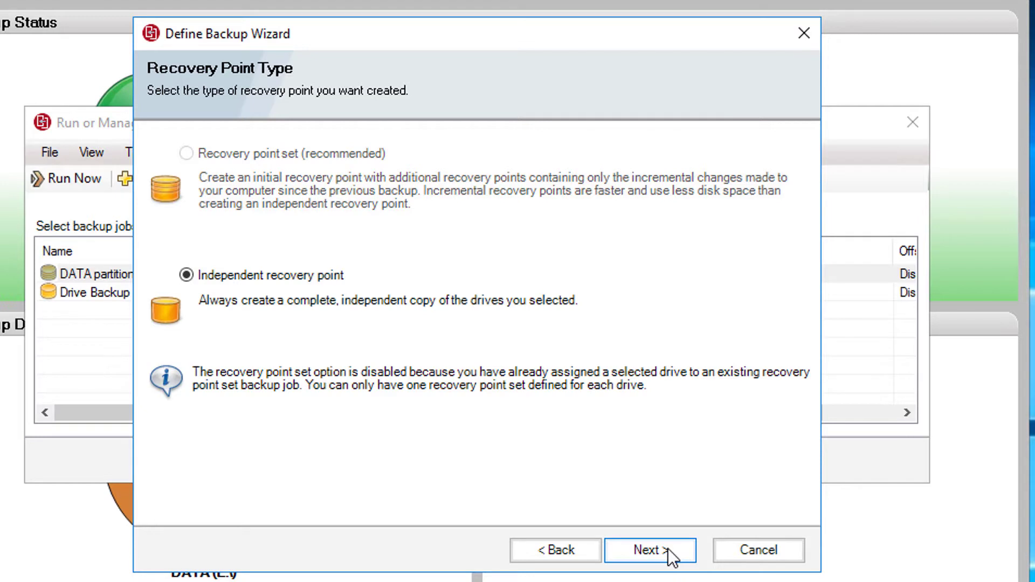
pyautogui.click(668, 549)
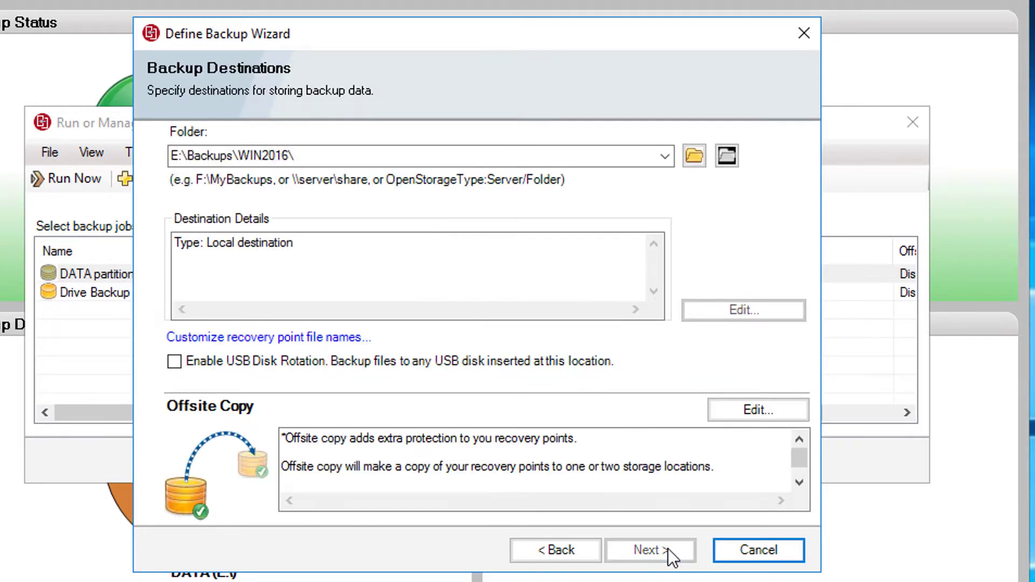
# - Replace the local folder destination with azure:azure:azure.com/vsr18backups and continue
pyautogui.press('BackSpace')
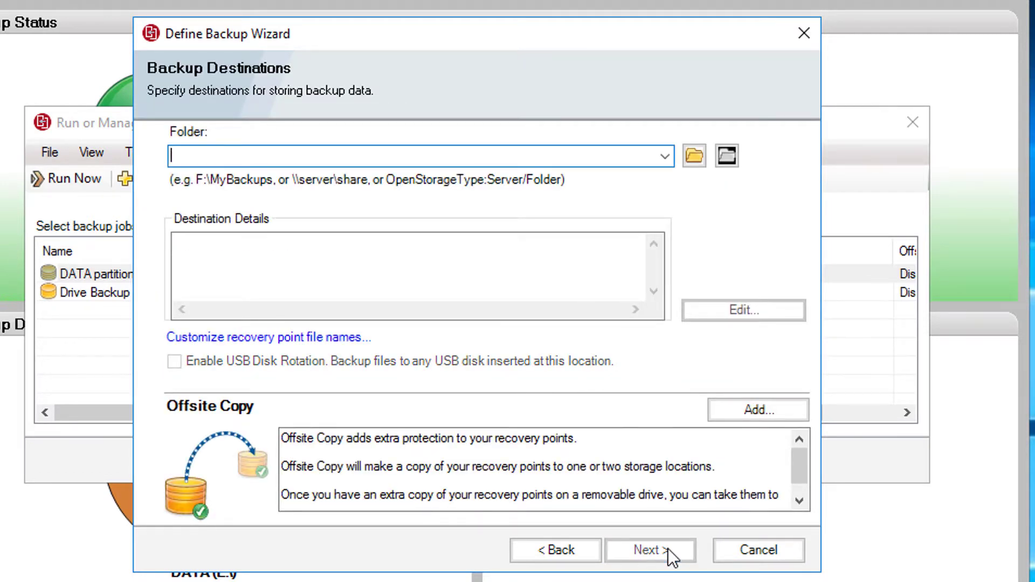
pyautogui.write('azure')
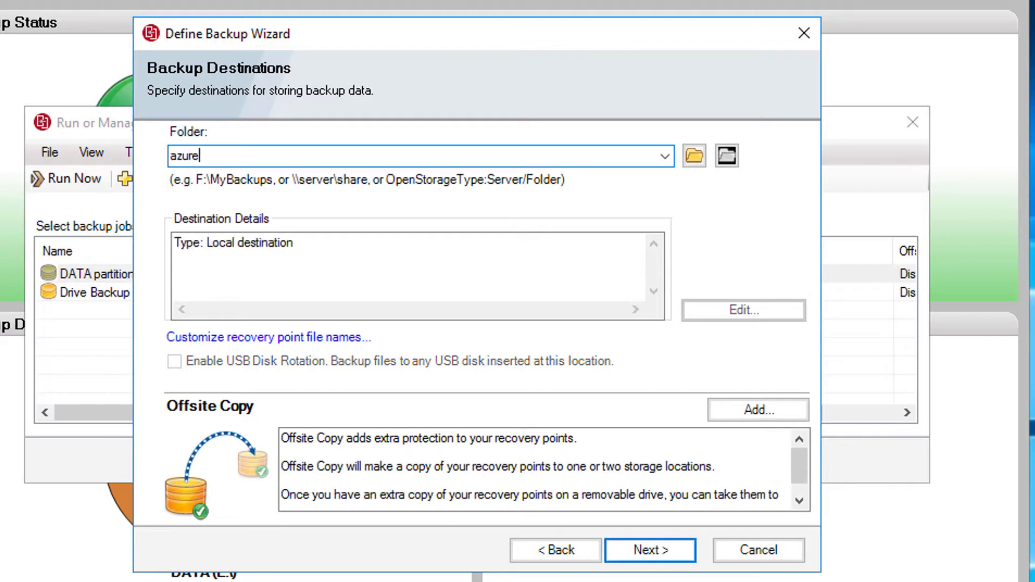
pyautogui.write(':azure:azure.com/')
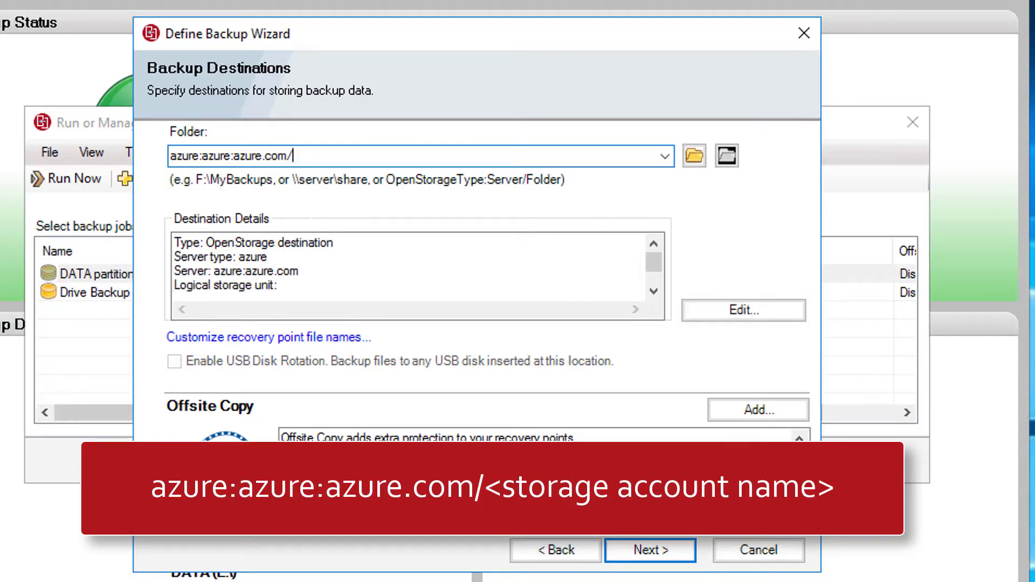
pyautogui.write('vsr18backups')
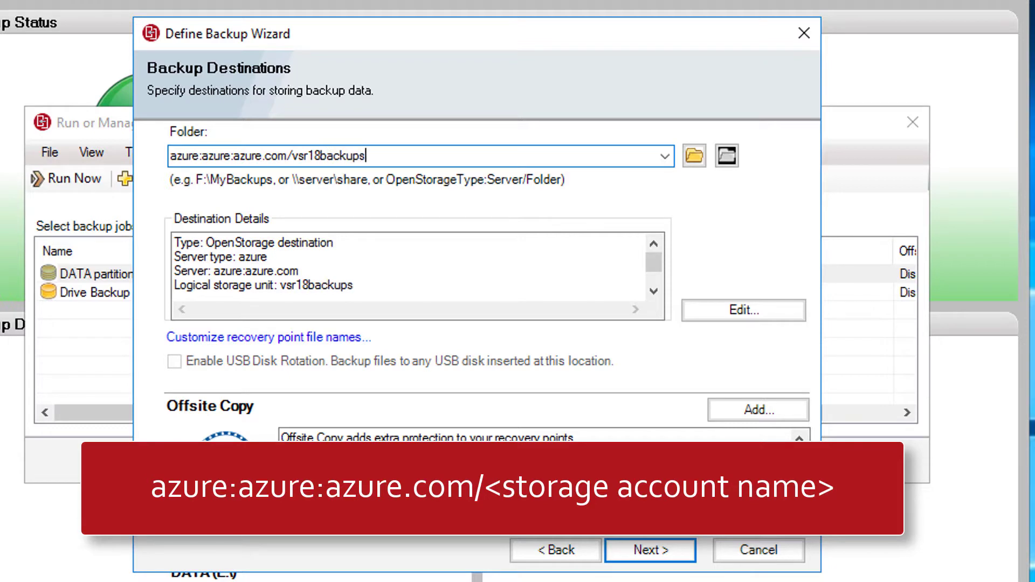
pyautogui.click(666, 550)
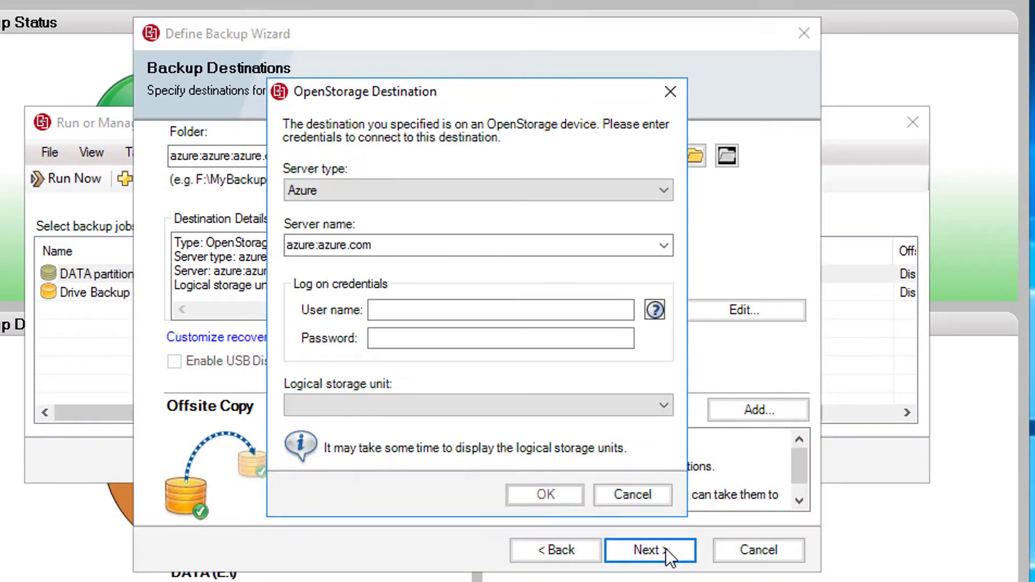
# - Enter vsr18backups as user name, paste the access key, and select the backups storage unit
pyautogui.click(604, 311)
pyautogui.write('v')
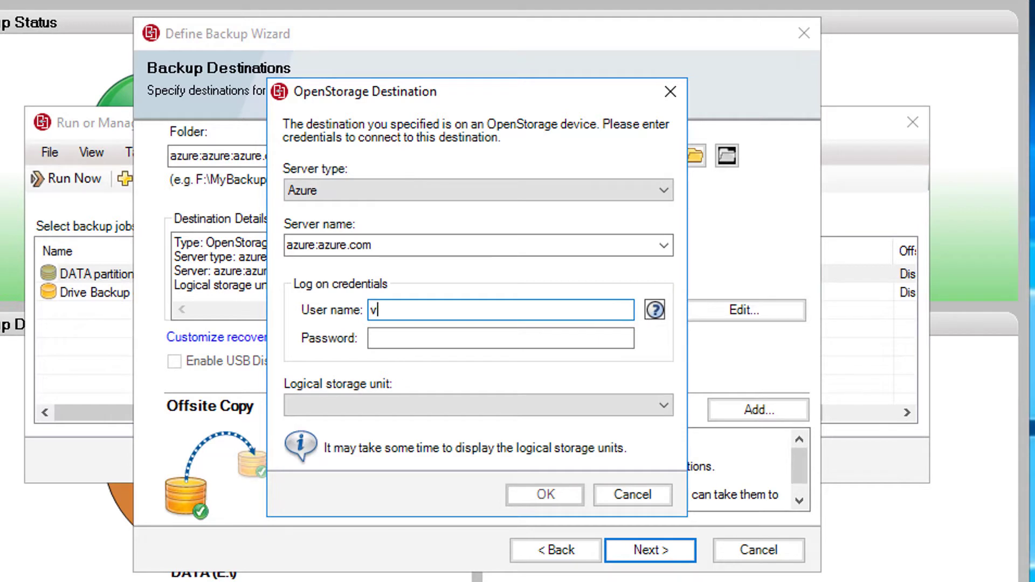
pyautogui.write('sr18backups')
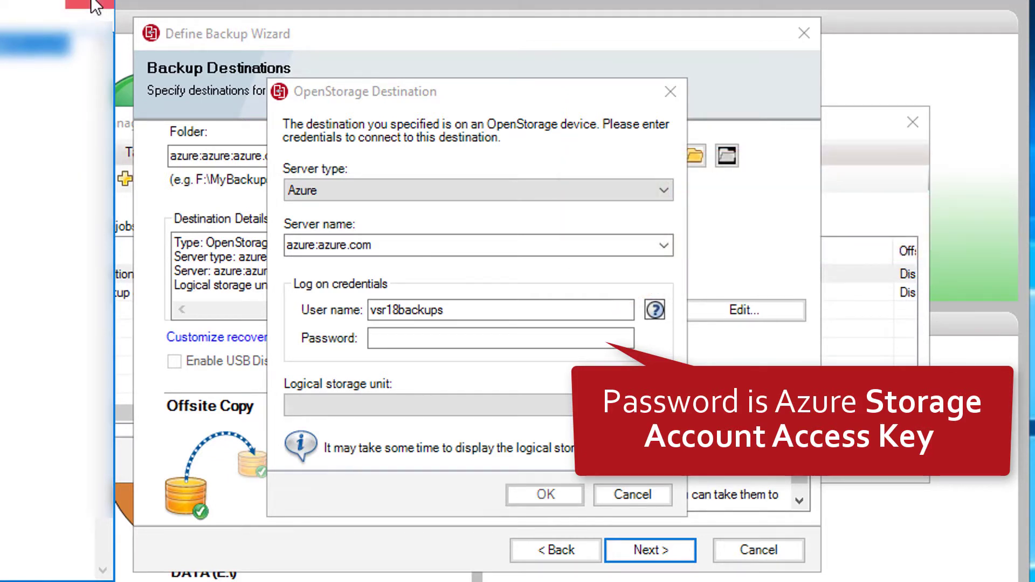
pyautogui.click(225, 128)
pyautogui.click(404, 336)
pyautogui.hotkey('ctrl', 'v')
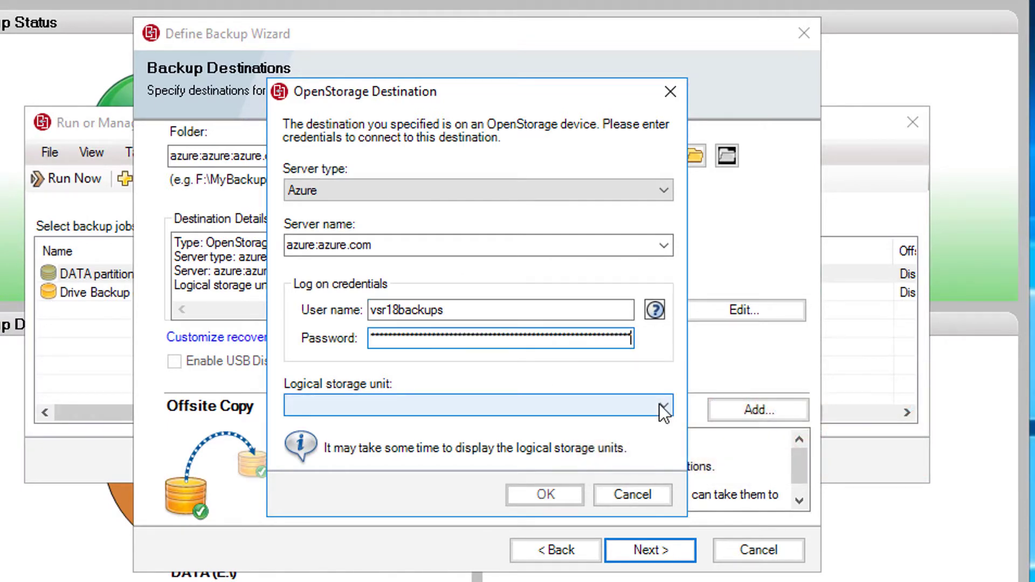
pyautogui.click(660, 405)
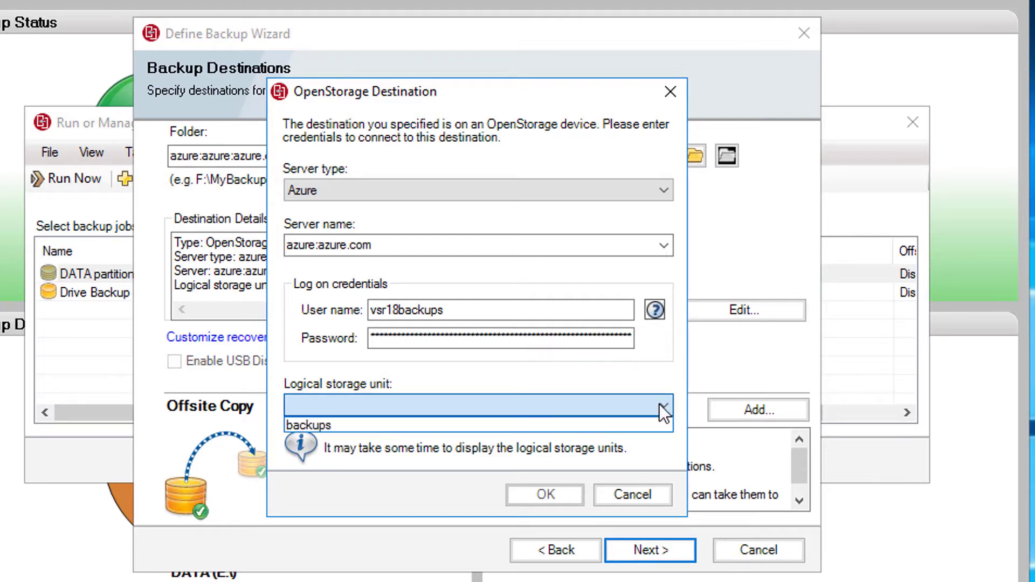
pyautogui.click(639, 423)
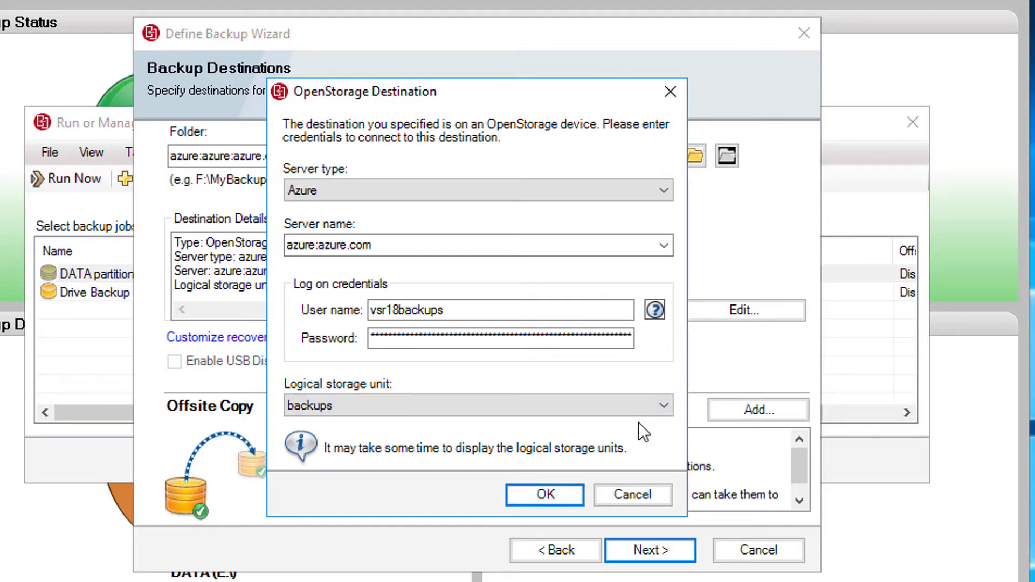
# - Accept the Azure destination and default options, then set and confirm a backup password
pyautogui.click(566, 493)
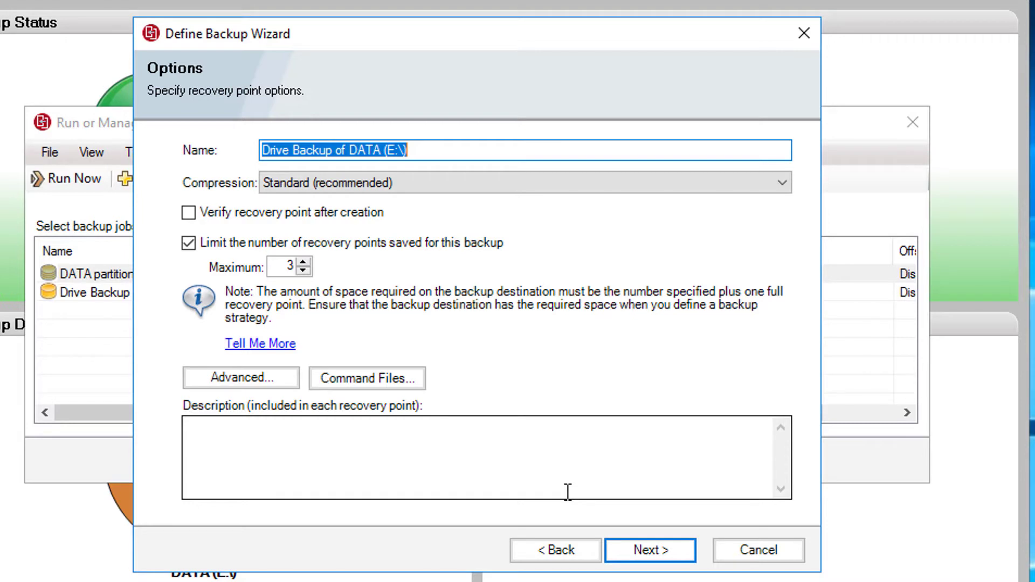
pyautogui.click(675, 551)
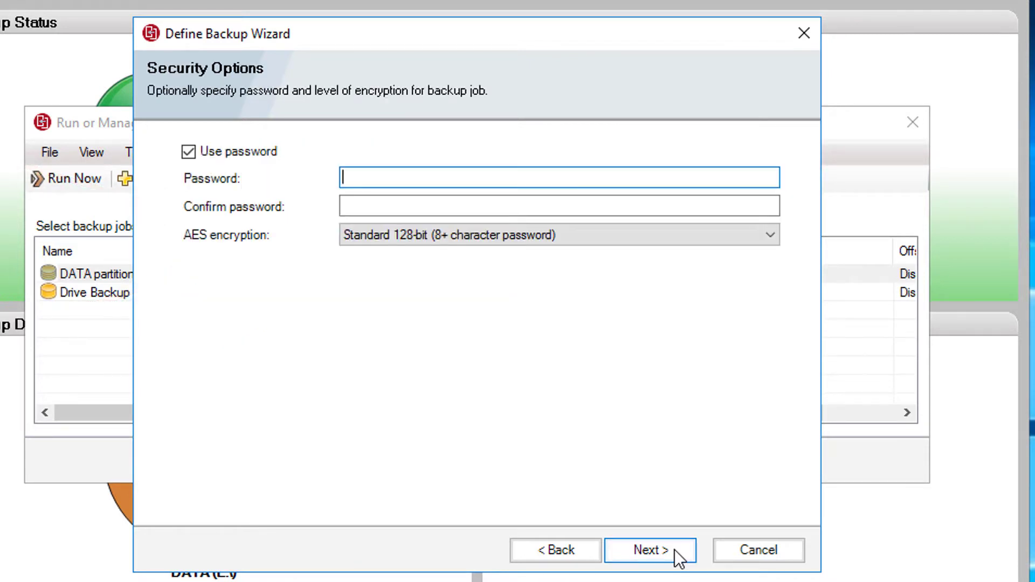
pyautogui.write('**********')
pyautogui.press('Tab')
pyautogui.write('**********')
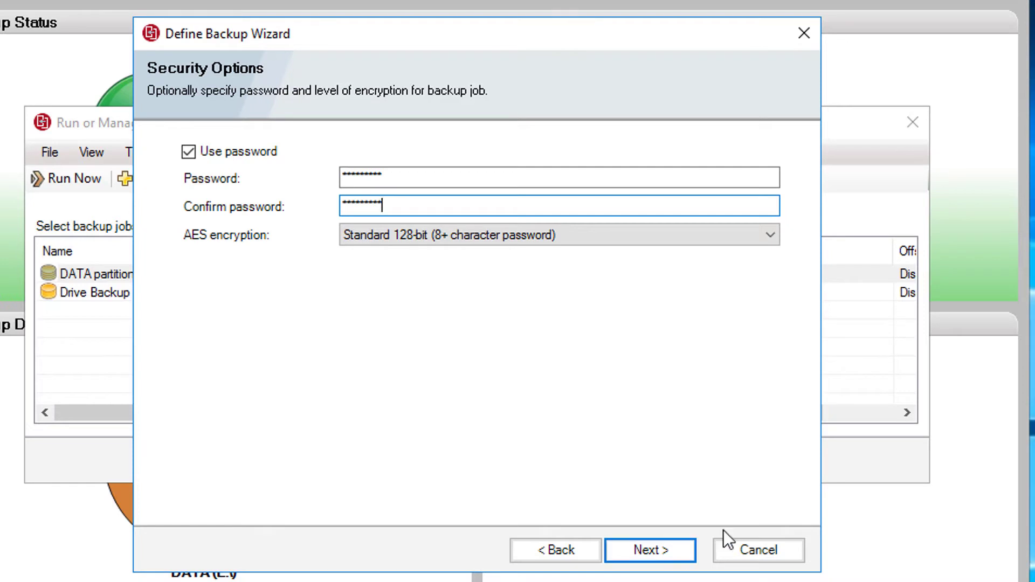
pyautogui.click(668, 549)
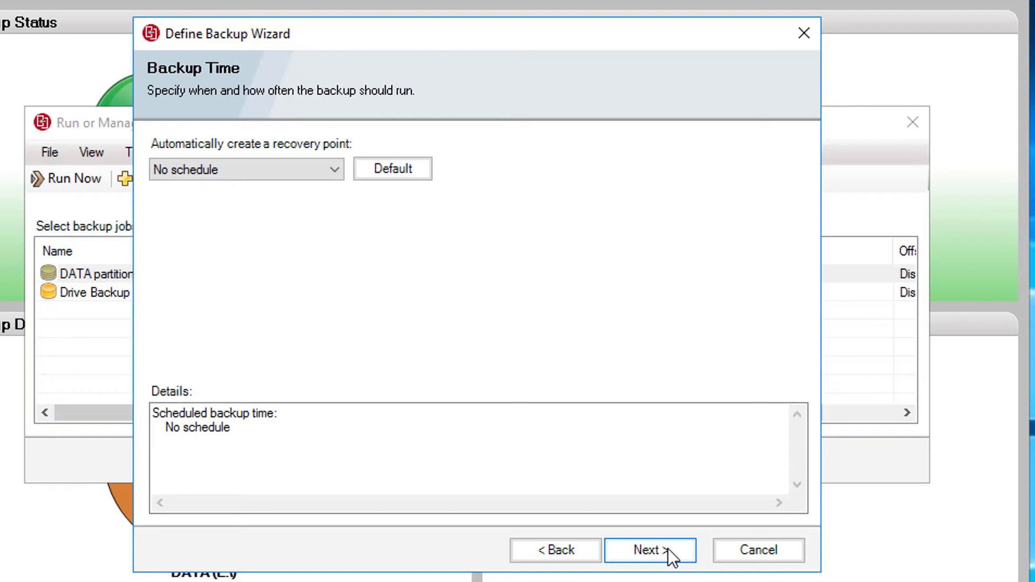
# - Leave the job unscheduled, tick Run backup now, and finish the wizard
pyautogui.click(668, 549)
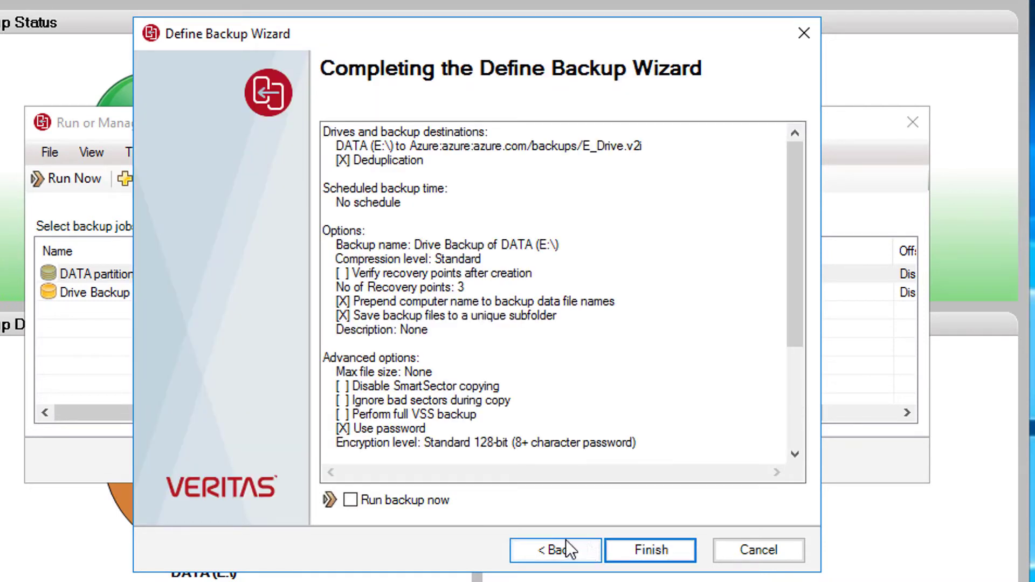
pyautogui.click(435, 502)
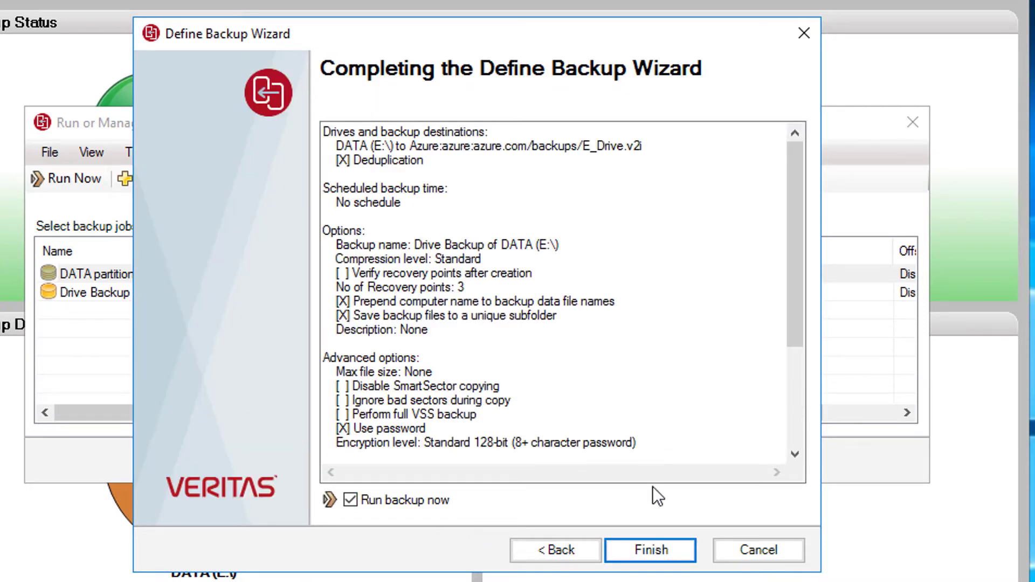
pyautogui.click(680, 561)
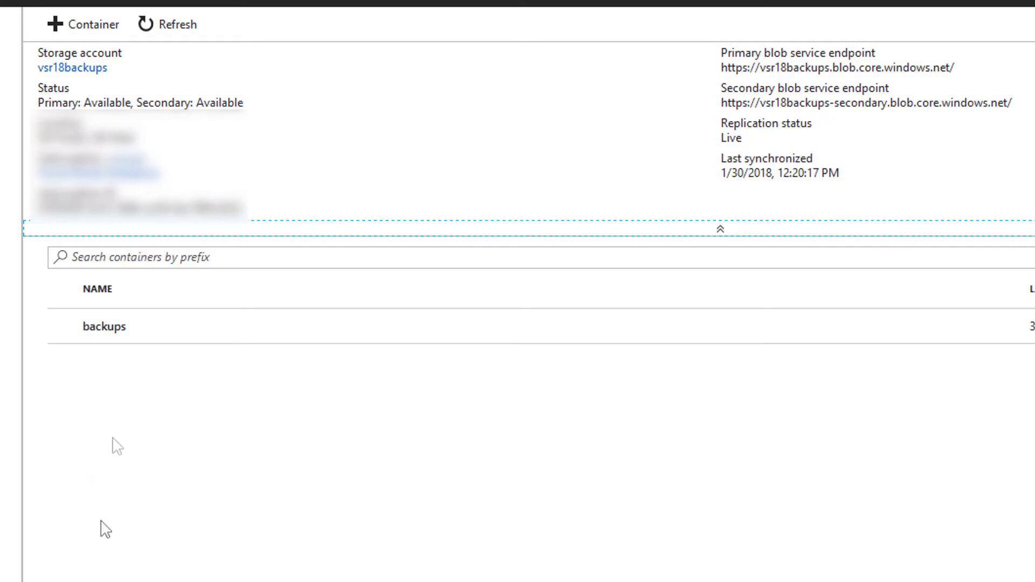
# - Open the backups container to find WIN2016_E_Drive001.v2i and WIN2016.sv2i
pyautogui.click(100, 327)
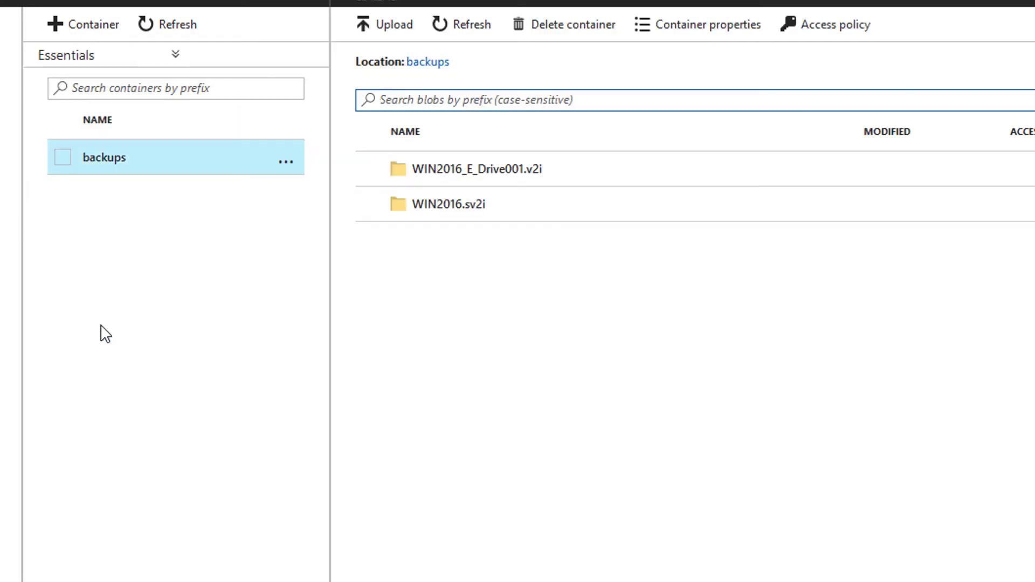